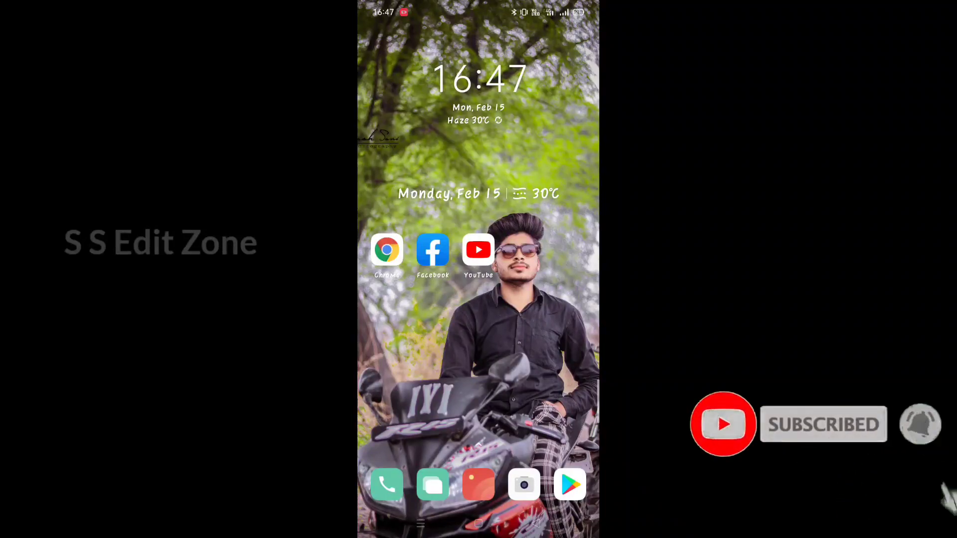
Launch Photopea from the second page of the Android launcher
left_click_drag(548, 342, 399, 342)
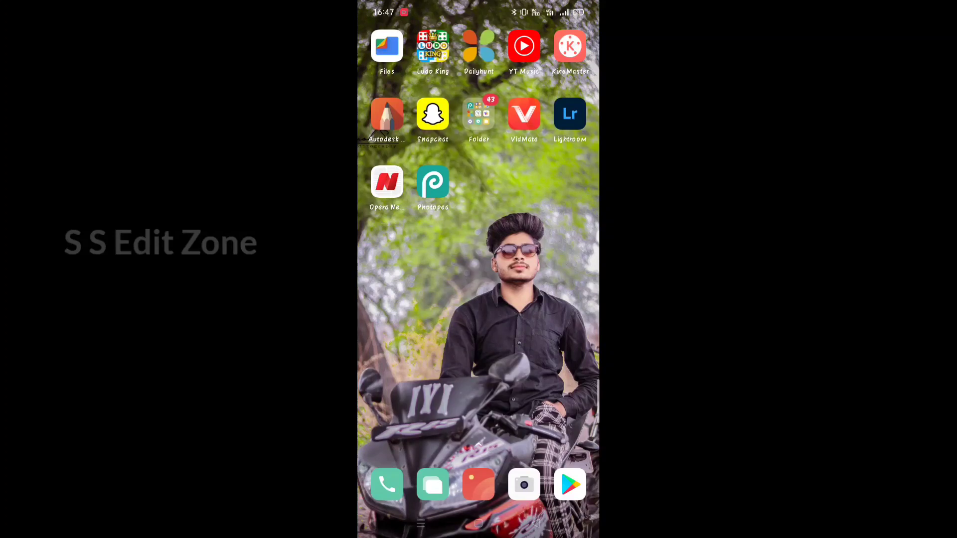
left_click(433, 182)
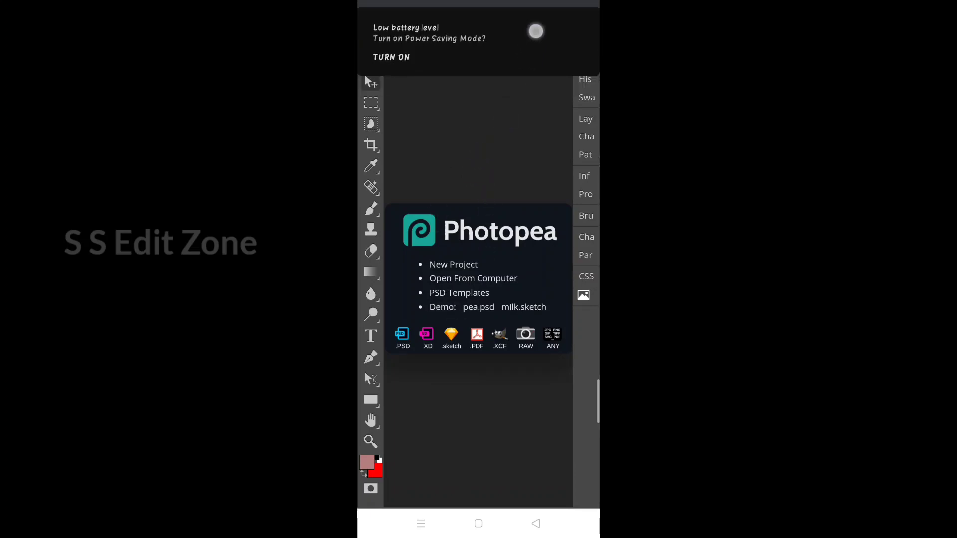
Dismiss the battery notification and start File > Open using the Files app
left_click_drag(536, 32, 535, 5)
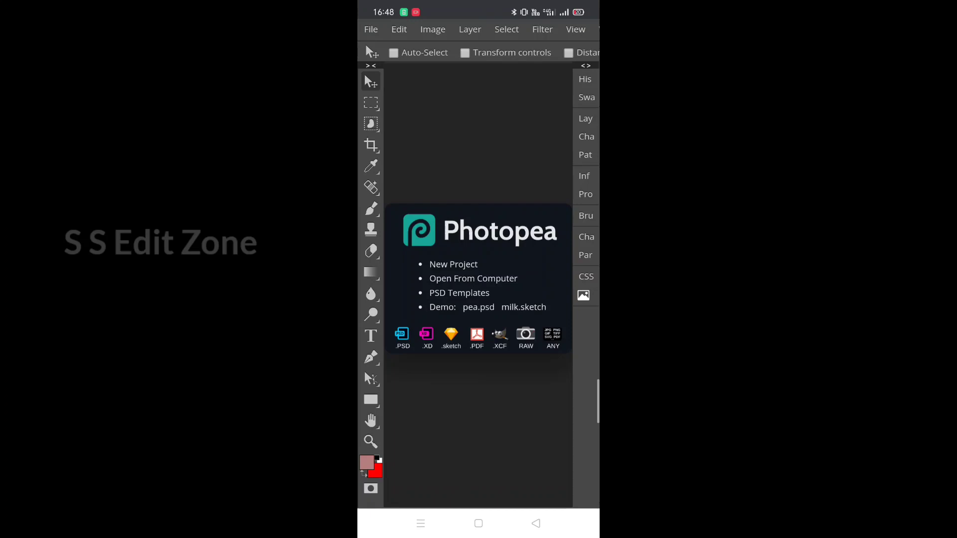
left_click(372, 31)
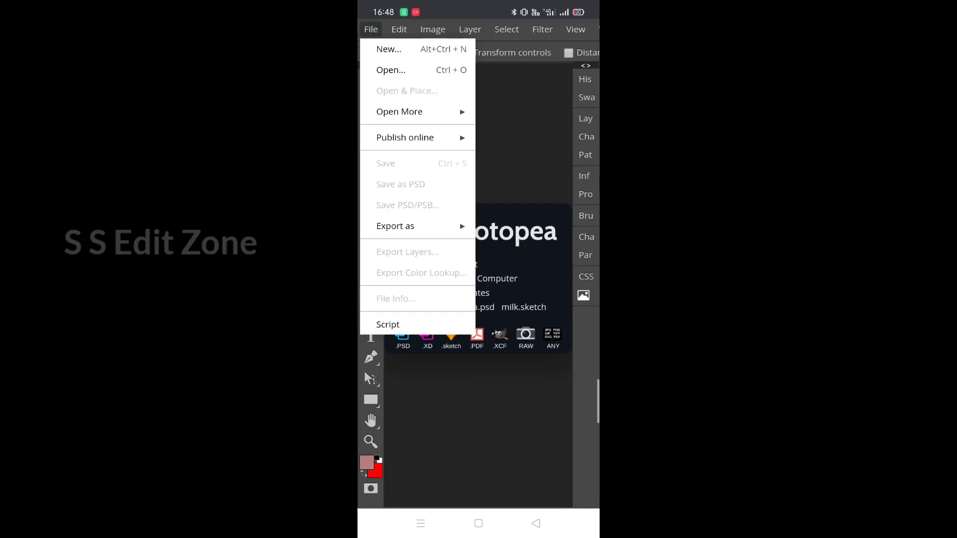
left_click(437, 75)
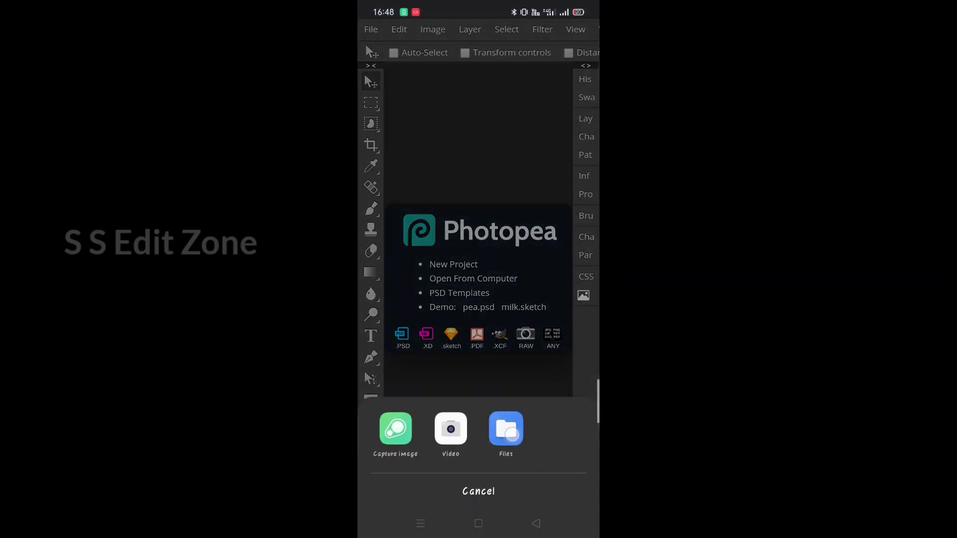
left_click(506, 428)
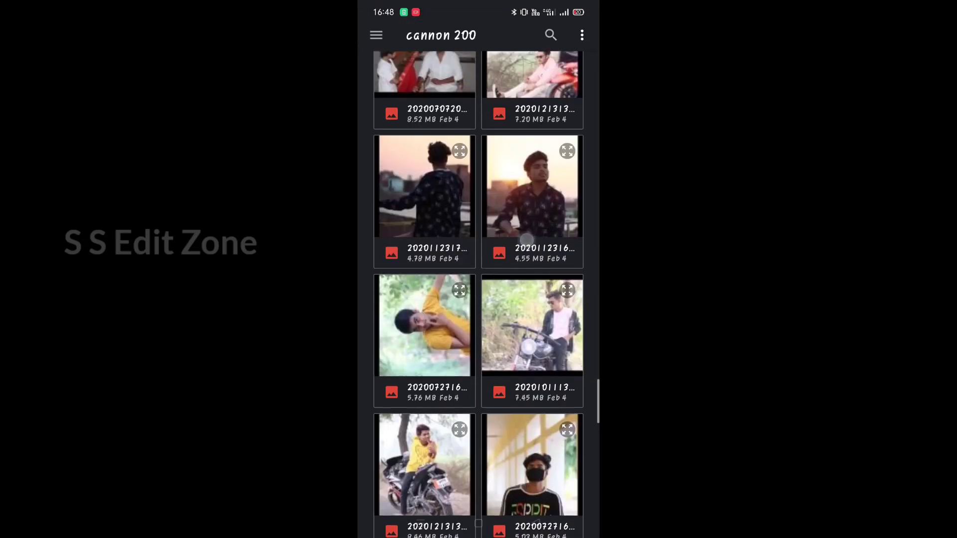
Open the 20201123 sunset rooftop portrait from the cannon 200 folder
left_click_drag(535, 254, 535, 259)
left_click(551, 237)
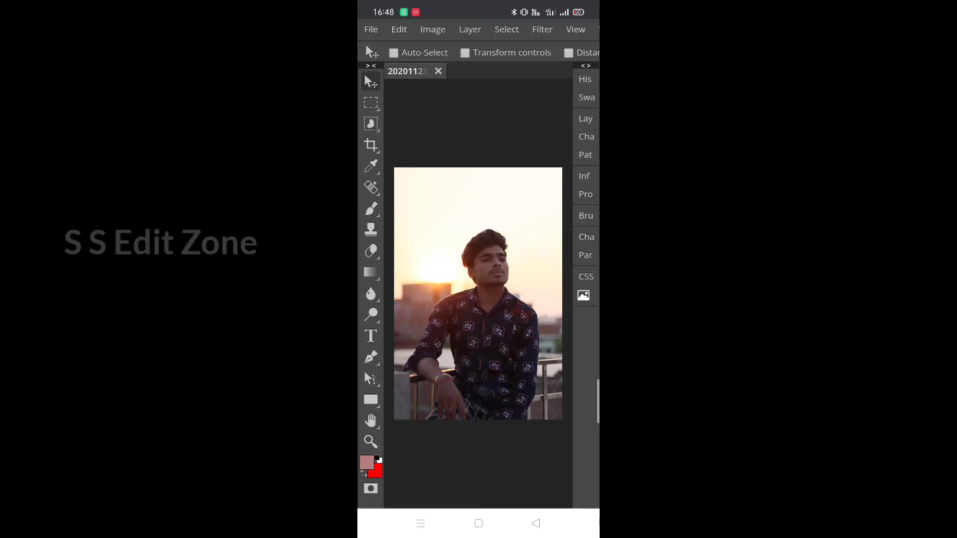
Select the Hand tool and zoom in and out on the portrait
left_click(371, 421)
scroll(511, 249, "up", 1)
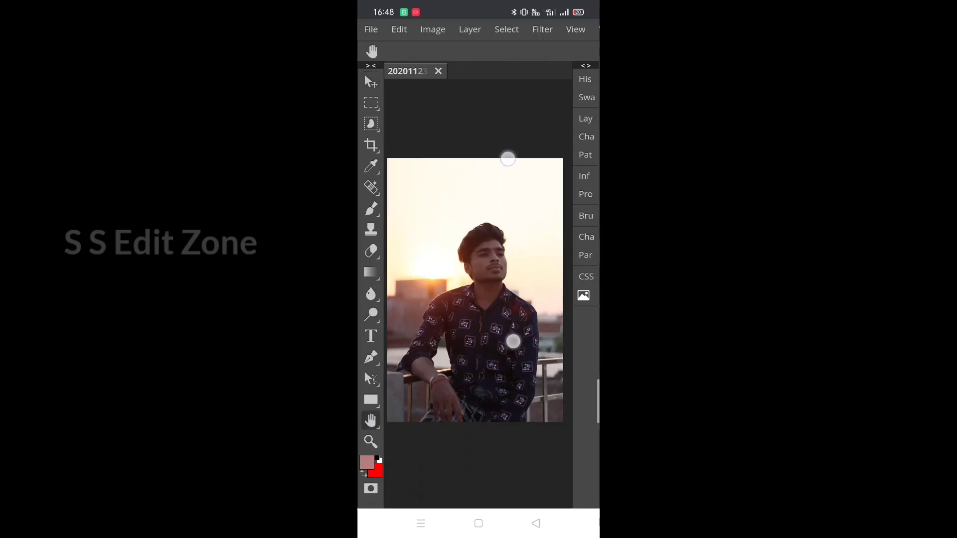
scroll(511, 249, "down", 1)
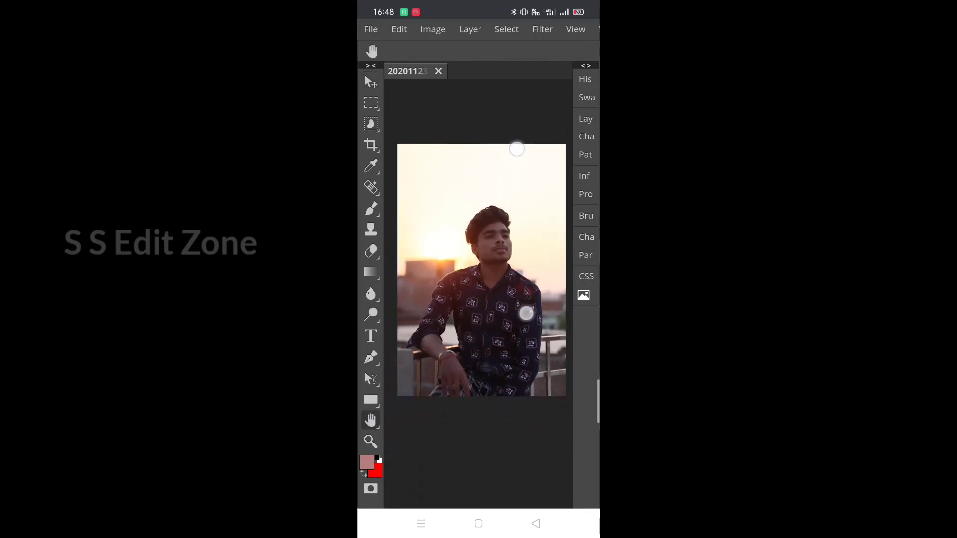
scroll(521, 232, "up", 1)
scroll(514, 258, "down", 1)
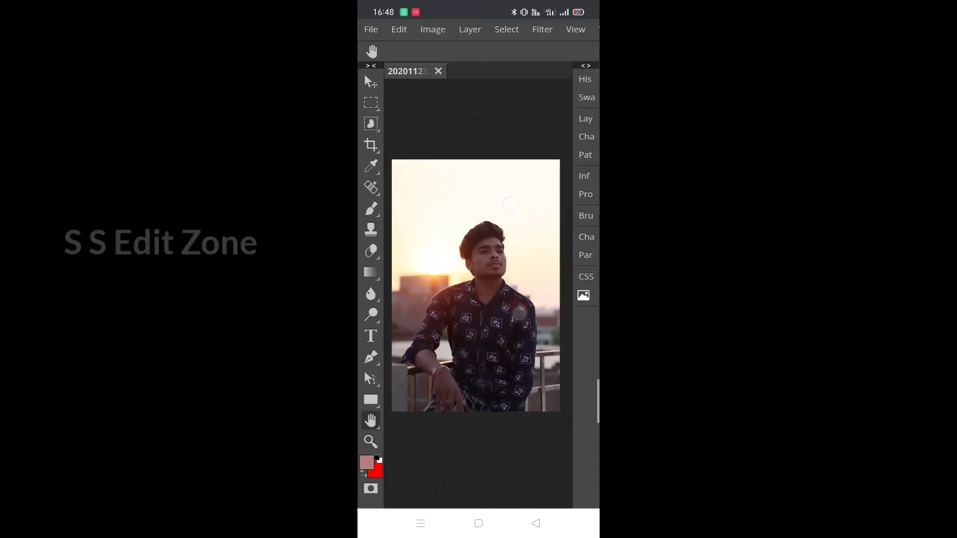
Show the Layers adjustment menu, then close and relaunch Photopea
left_click(585, 118)
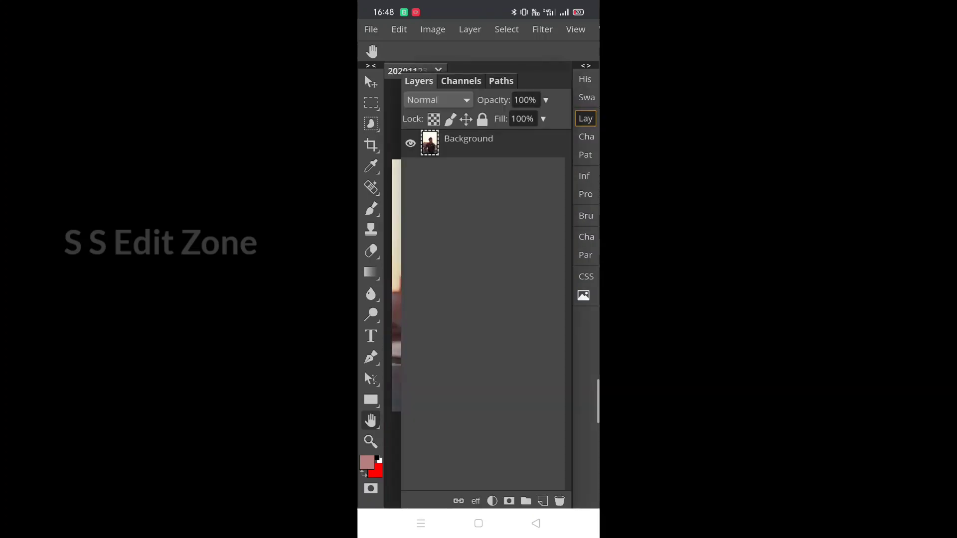
left_click(492, 500)
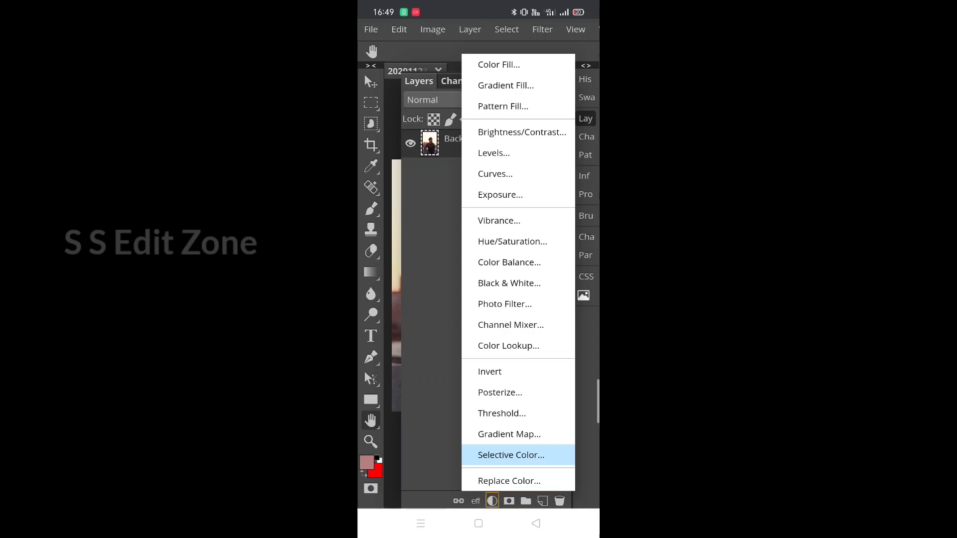
left_click(421, 523)
left_click(432, 181)
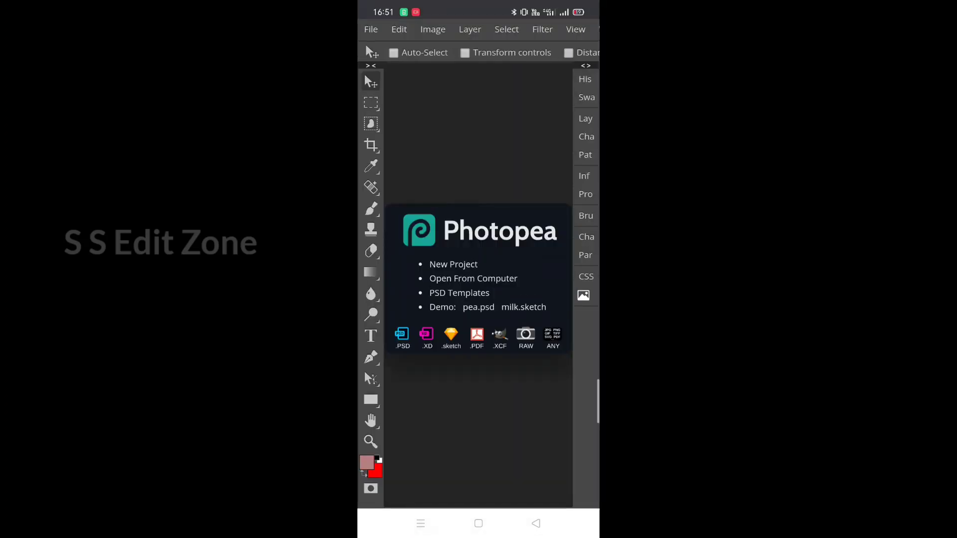
Start File > Open via Files and go to the Picture collection
left_click(371, 29)
left_click(390, 68)
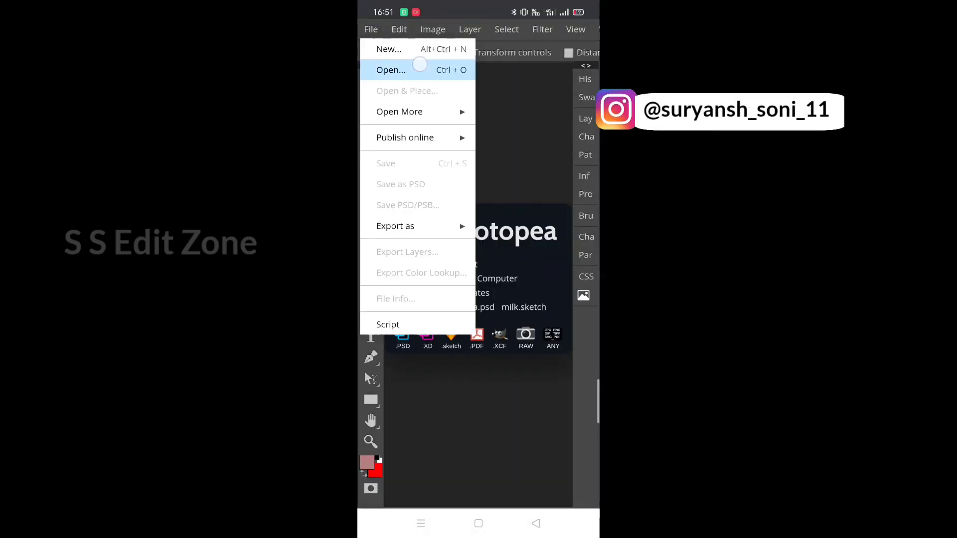
left_click(506, 429)
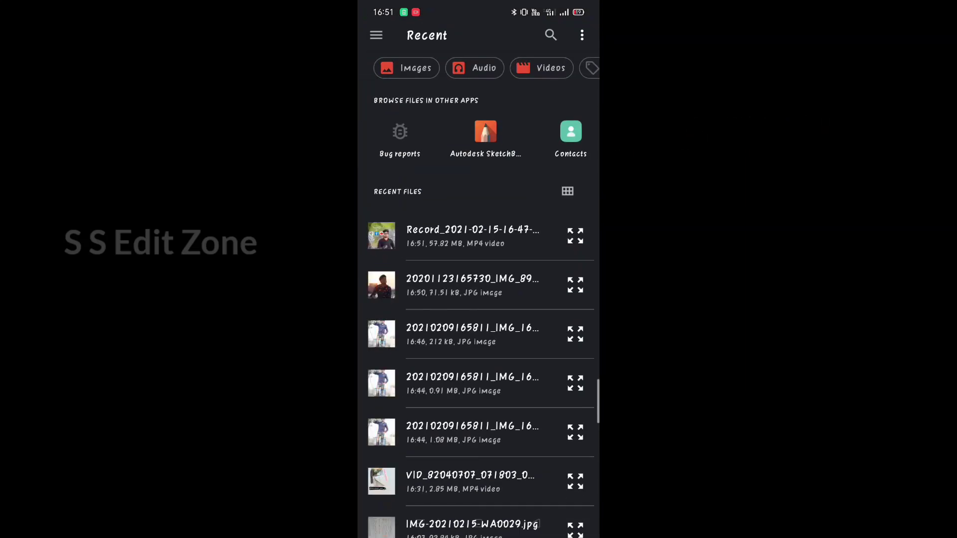
left_click(376, 35)
left_click(415, 114)
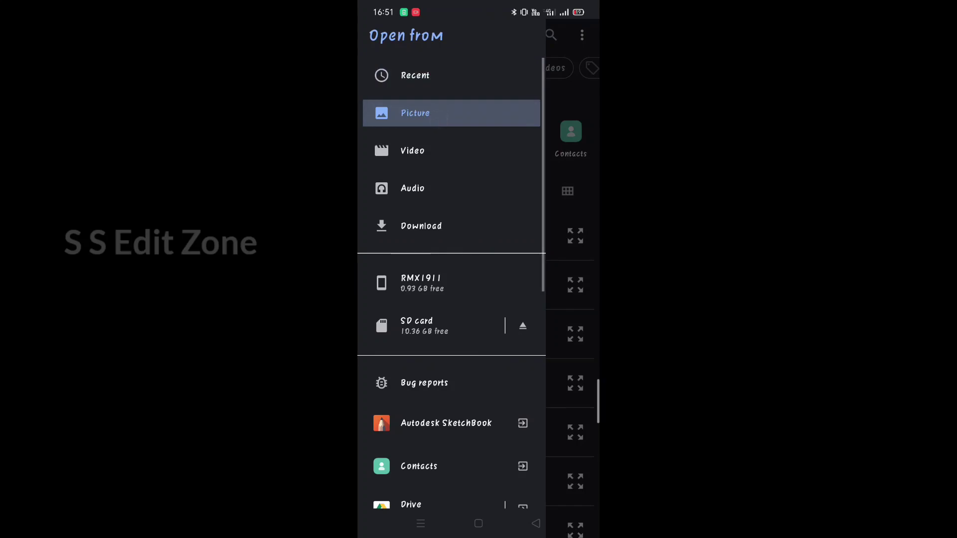
Open the cannon 200 folder and pick the sunset rooftop portrait
scroll(503, 229, "down", 4)
left_click(563, 280)
scroll(479, 294, "down", 10)
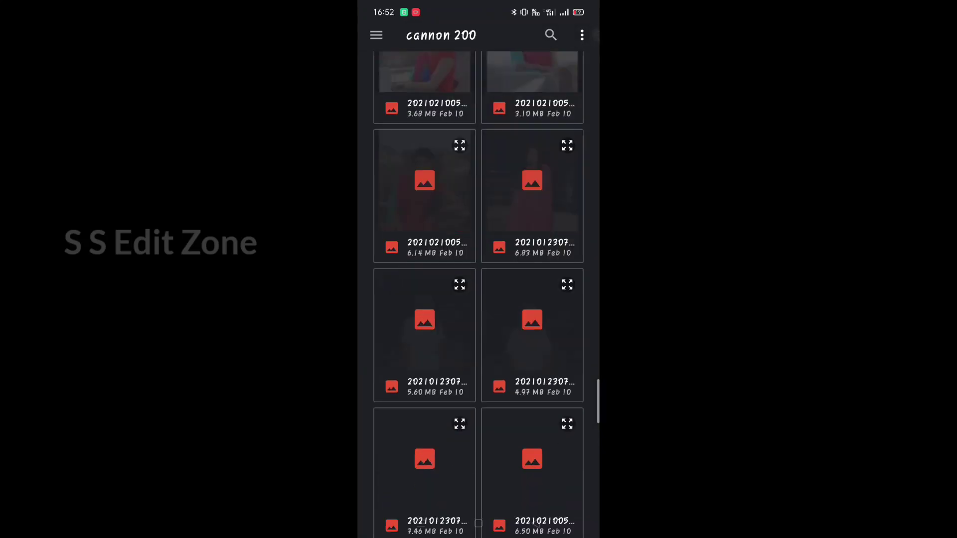
scroll(541, 141, "down", 5)
scroll(530, 299, "up", 10)
scroll(478, 294, "up", 5)
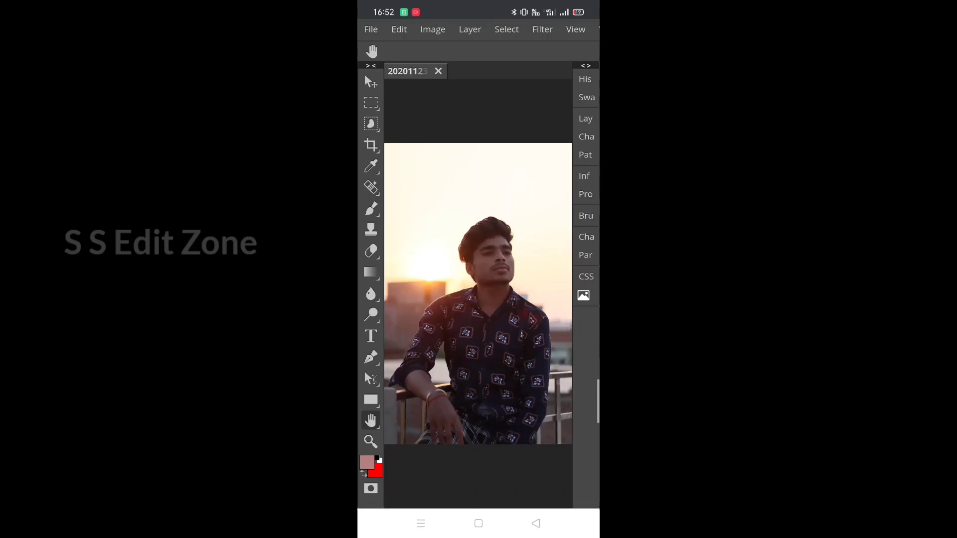
Choose File > Export as JPG for the portrait
left_click(371, 29)
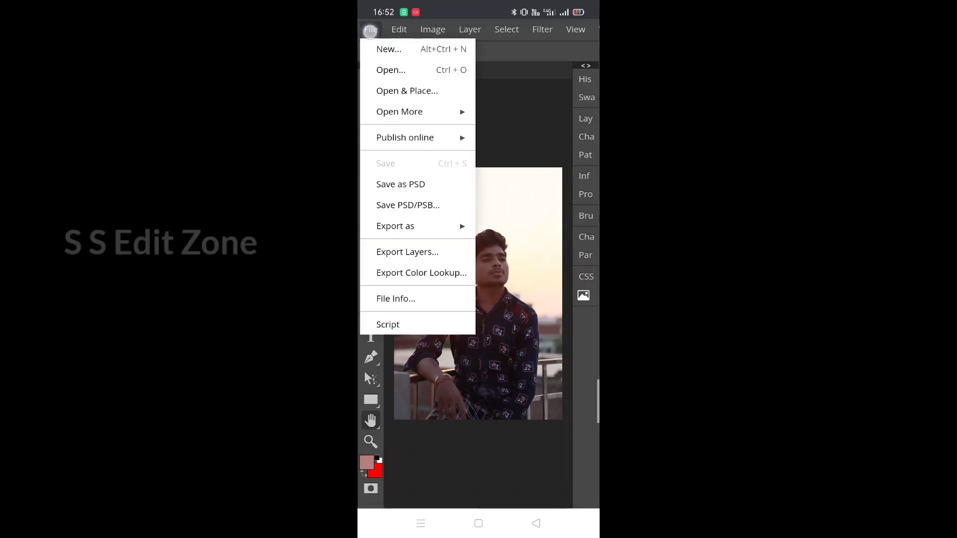
left_click(427, 226)
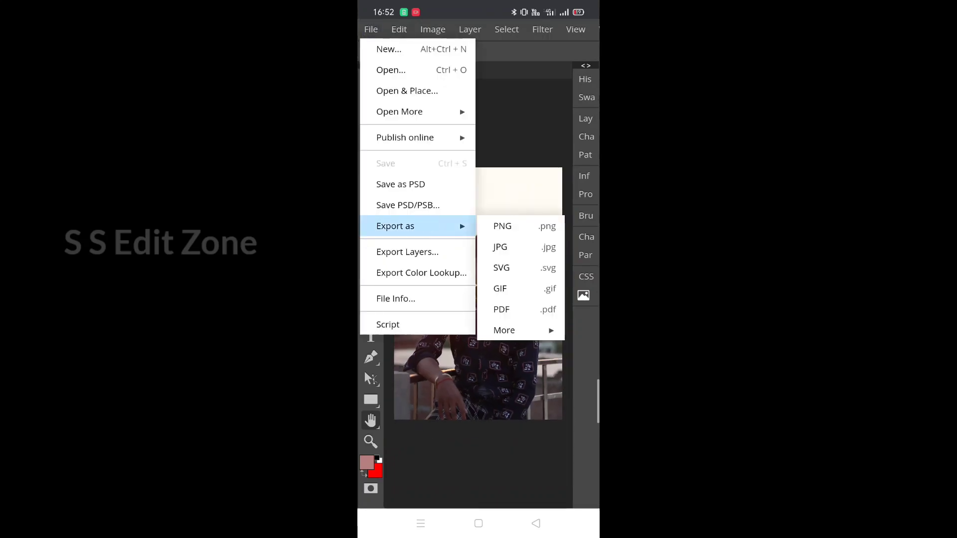
left_click(534, 251)
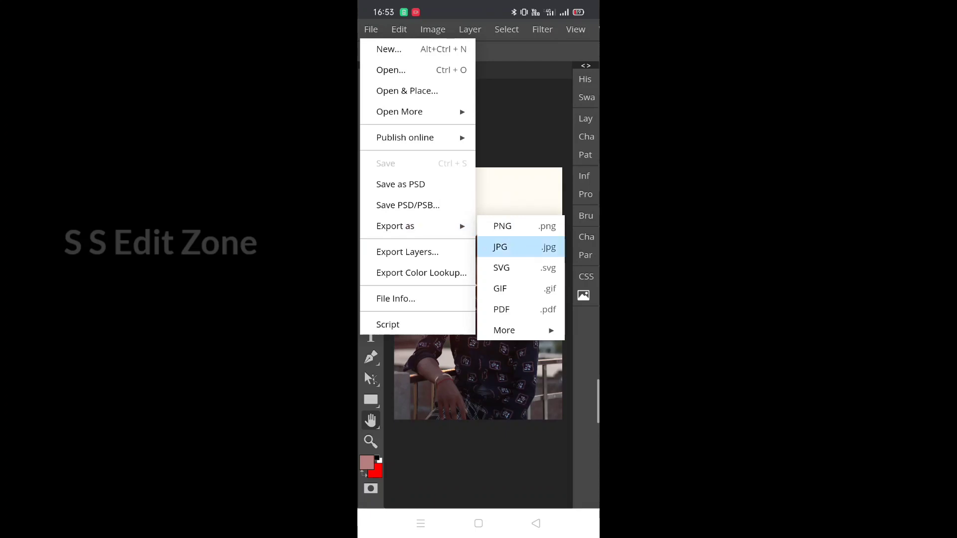
Set the export width to 800 px and quality to 48%, then save
left_click(512, 126)
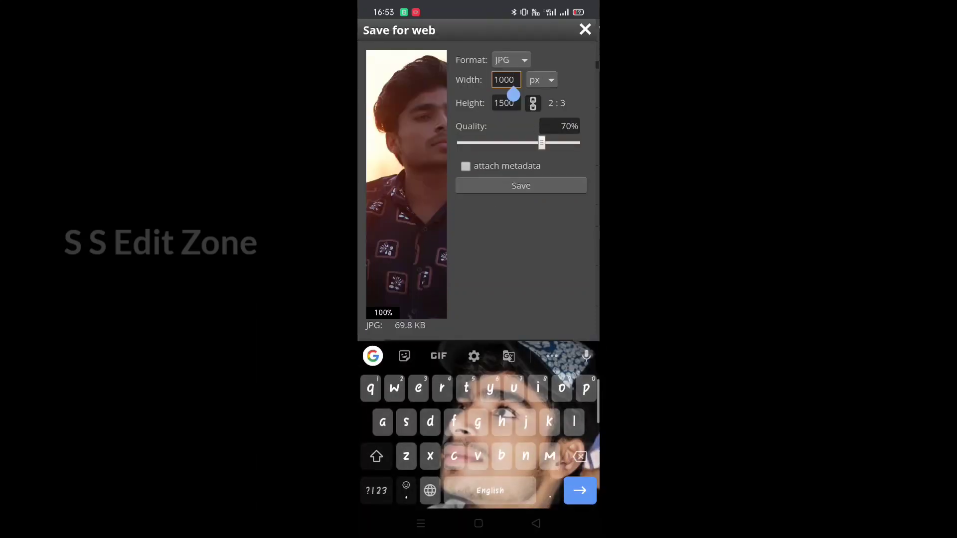
key("BackSpace")
key("BackSpace")
key("BackSpace")
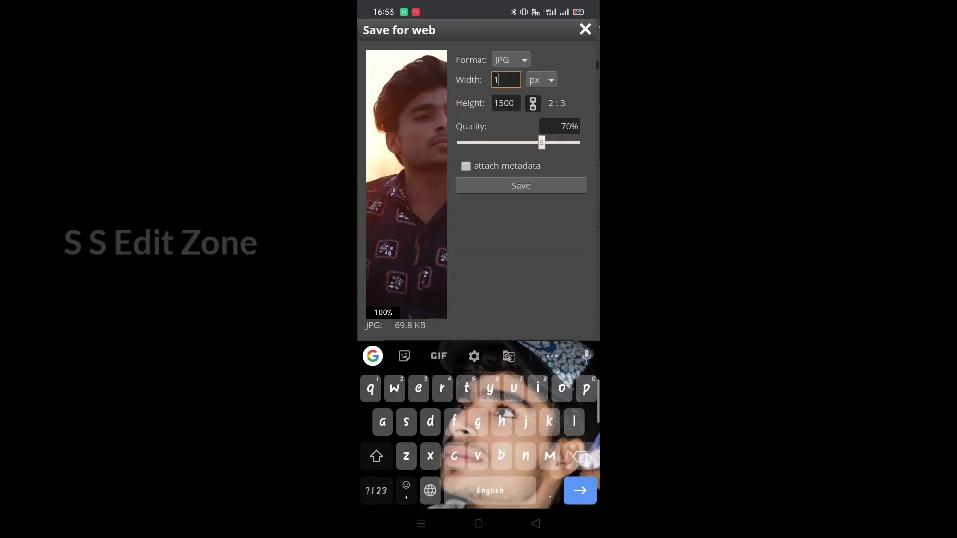
key("BackSpace")
left_click_drag(379, 414, 375, 209)
left_click(376, 490)
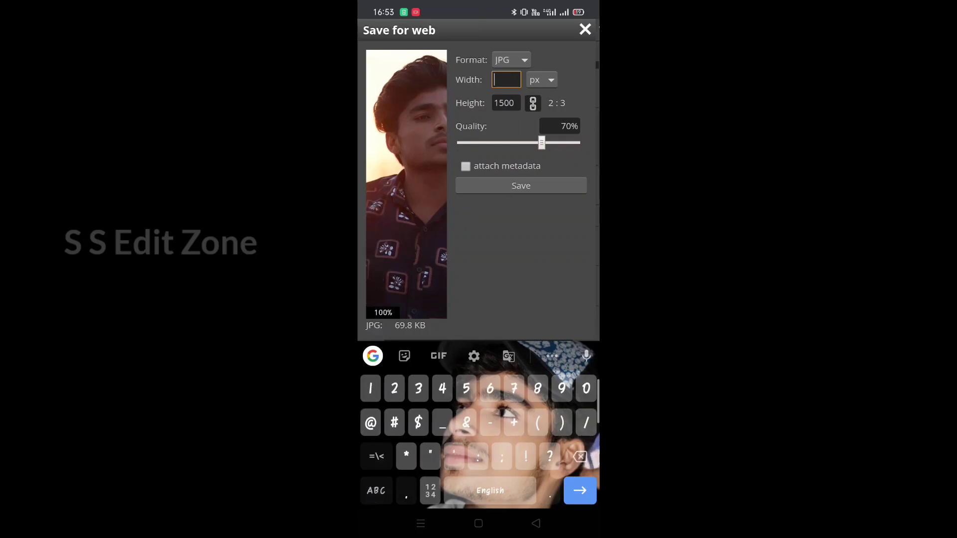
type("800")
key("Return")
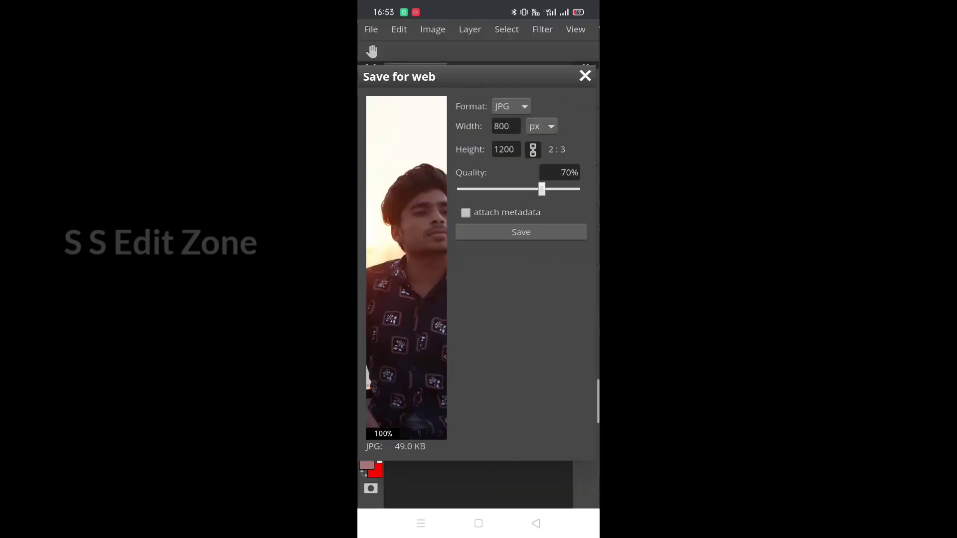
left_click_drag(542, 189, 515, 189)
left_click(537, 233)
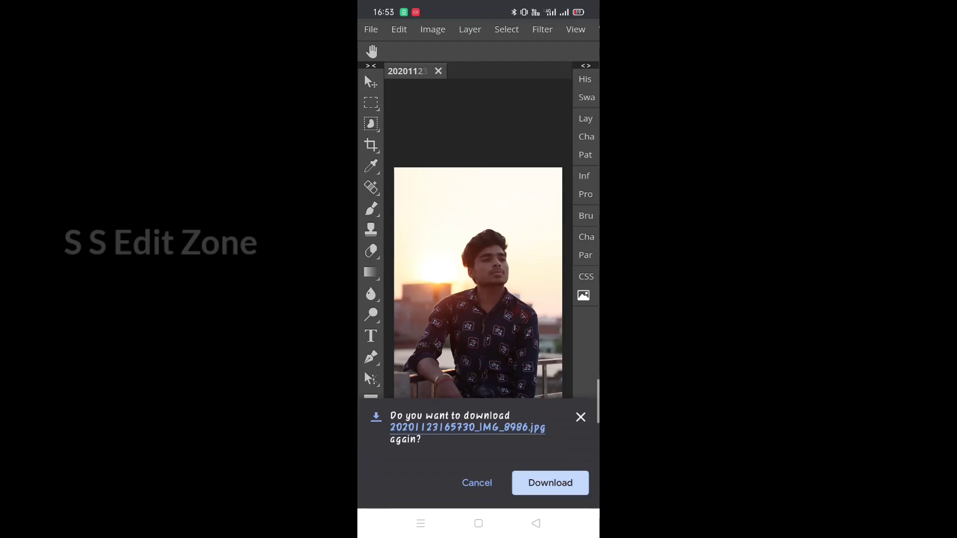
Answer the repeat-download prompt after saving the JPG
left_click(550, 486)
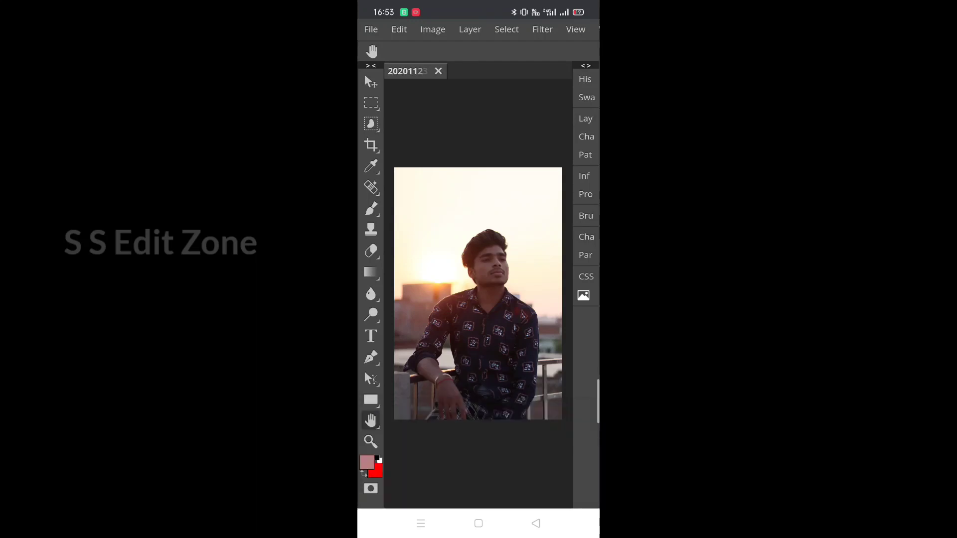
scroll(491, 275, "up", 5)
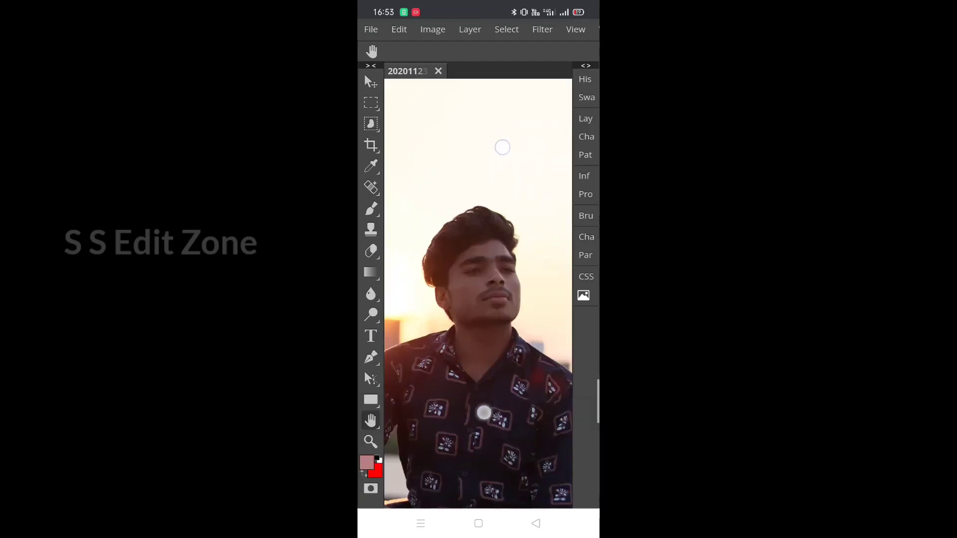
scroll(492, 275, "down", 2)
scroll(491, 275, "down", 2)
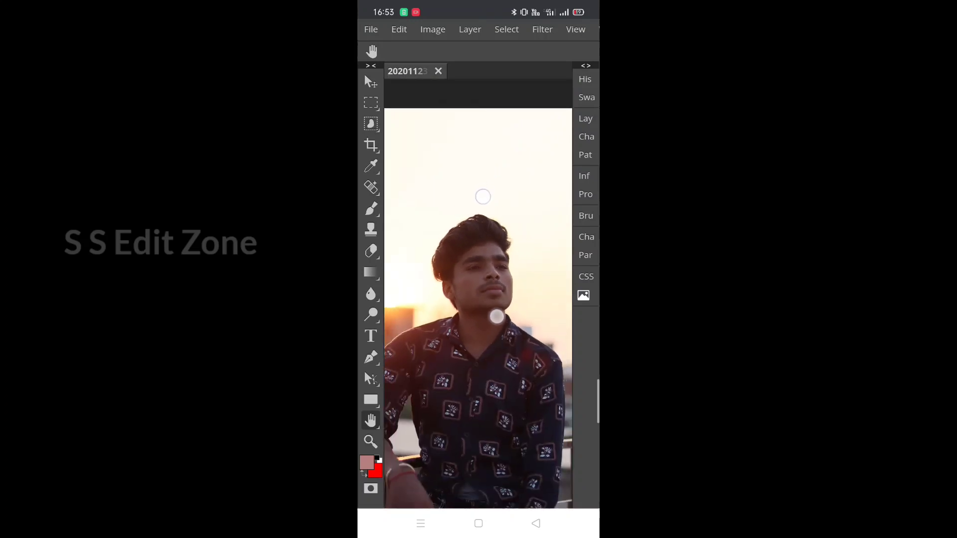
scroll(491, 275, "down", 2)
scroll(492, 275, "down", 1)
Close the portrait document and start File > Open from the device
left_click(438, 71)
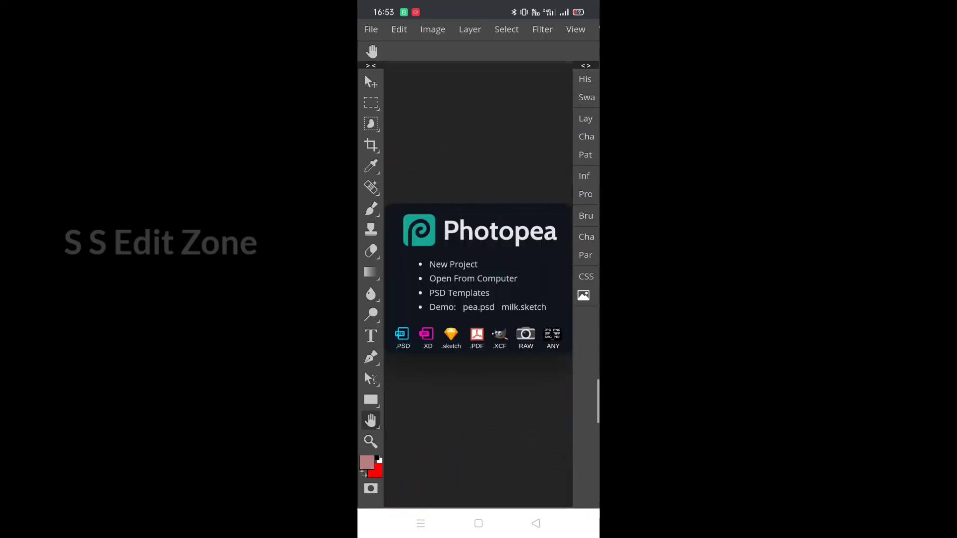
left_click(370, 29)
left_click(389, 68)
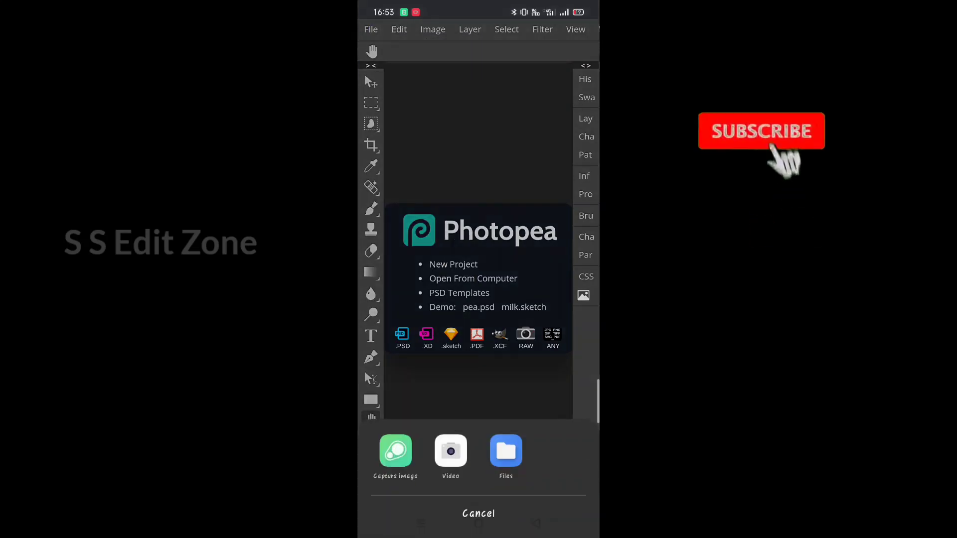
Open the newest exported JPG from Files' Recent list
left_click(506, 428)
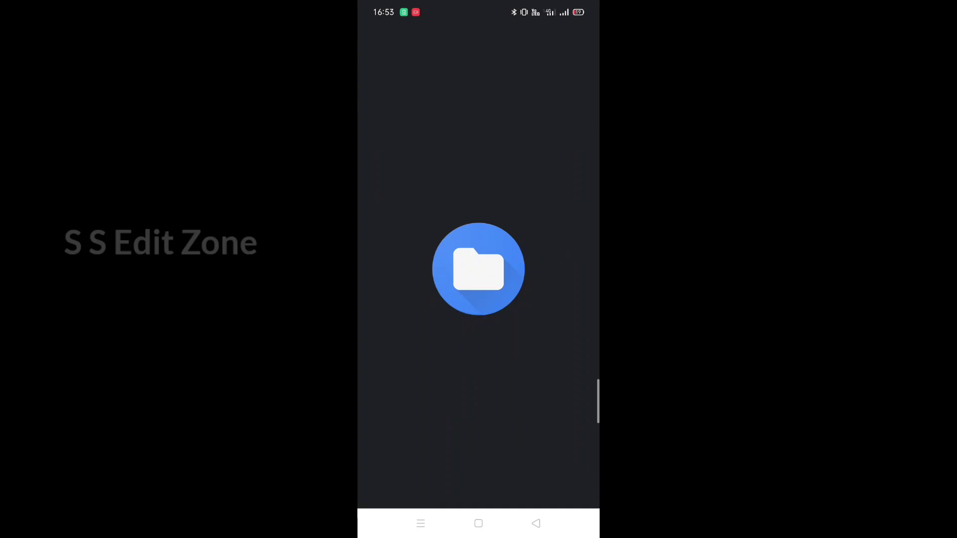
left_click(377, 35)
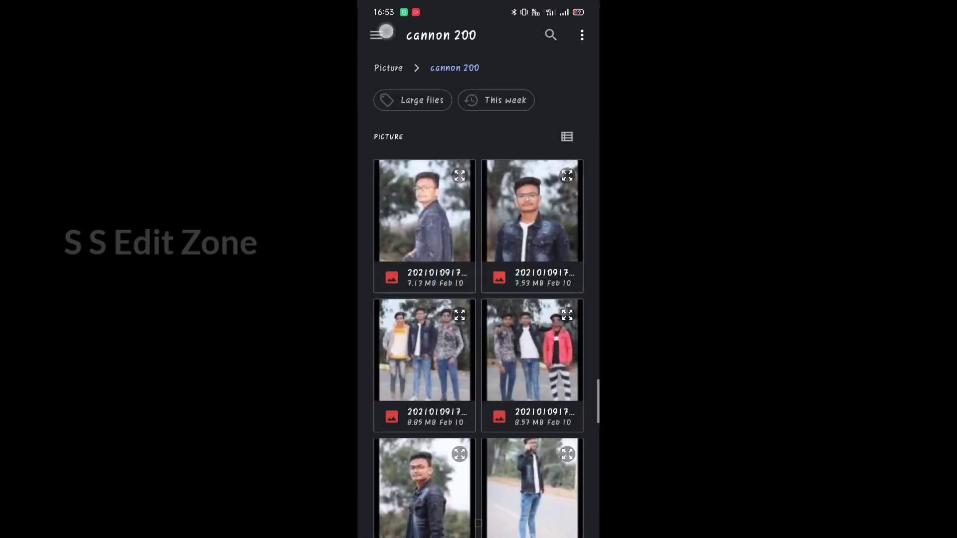
left_click(422, 70)
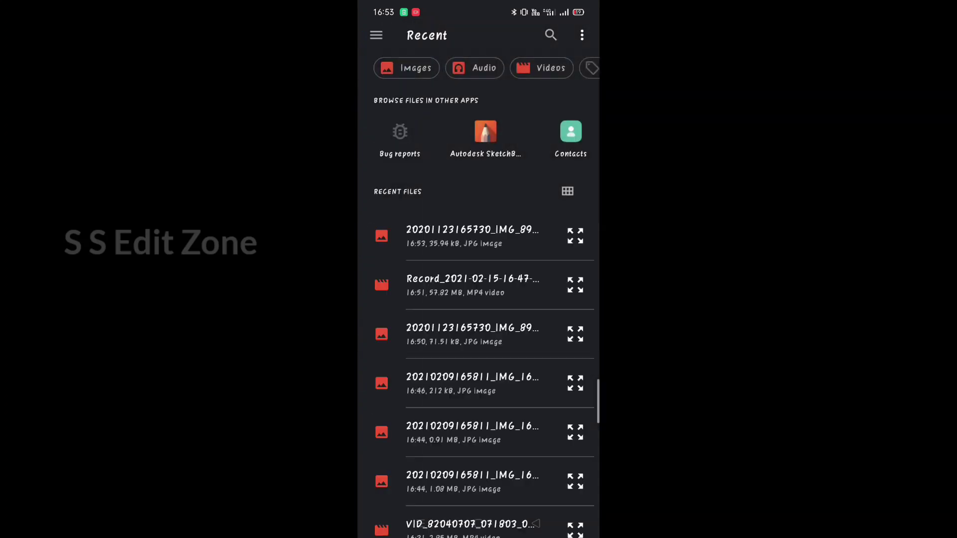
left_click(504, 243)
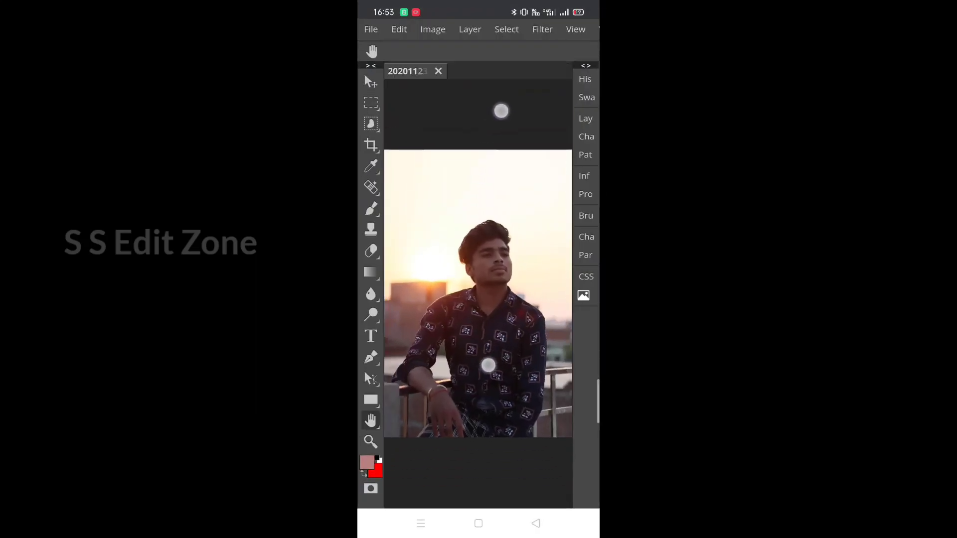
Add a Channel Mixer adjustment layer to the reopened JPG
scroll(491, 259, "down", 2)
left_click_drag(501, 306, 491, 312)
left_click(586, 118)
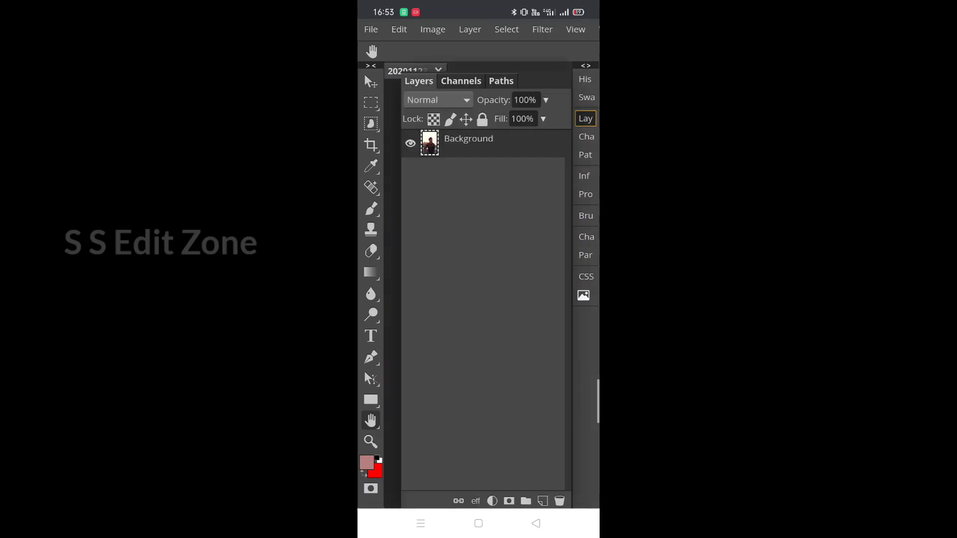
left_click(492, 500)
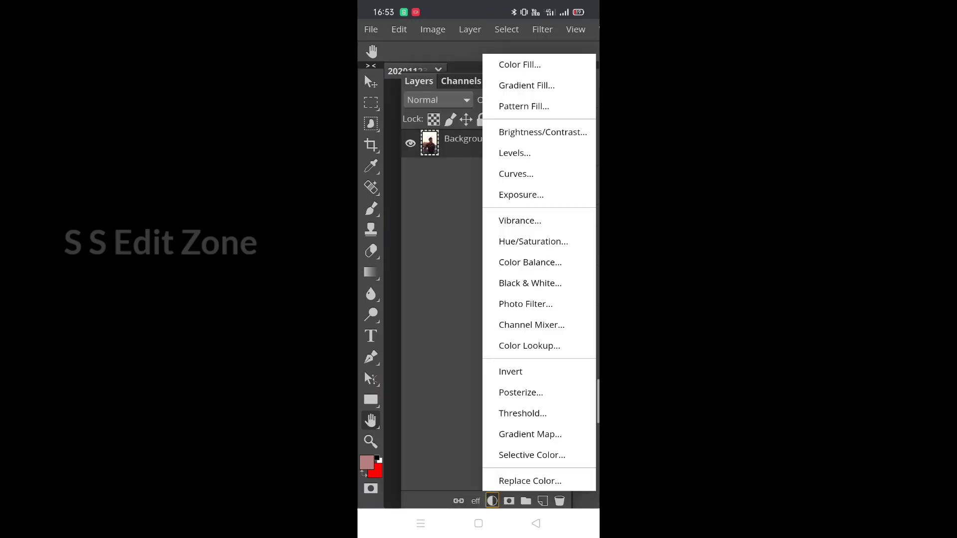
left_click(539, 321)
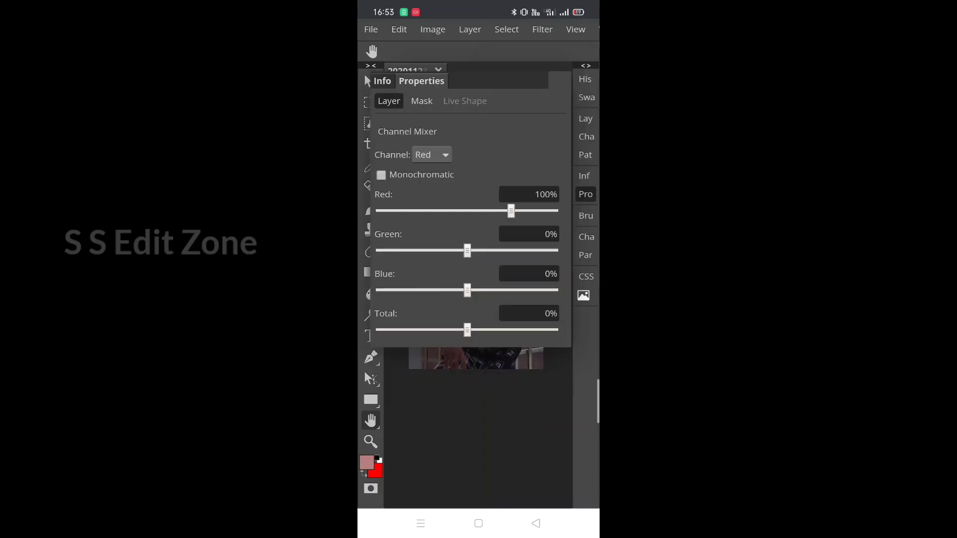
left_click_drag(494, 394, 487, 476)
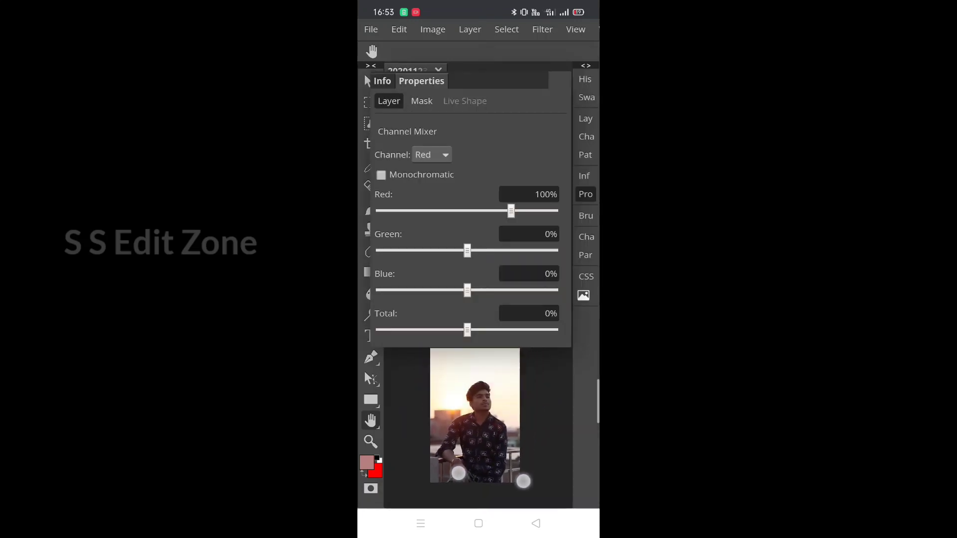
Mix the Blue output channel: green about 120%, blue below zero
left_click(442, 154)
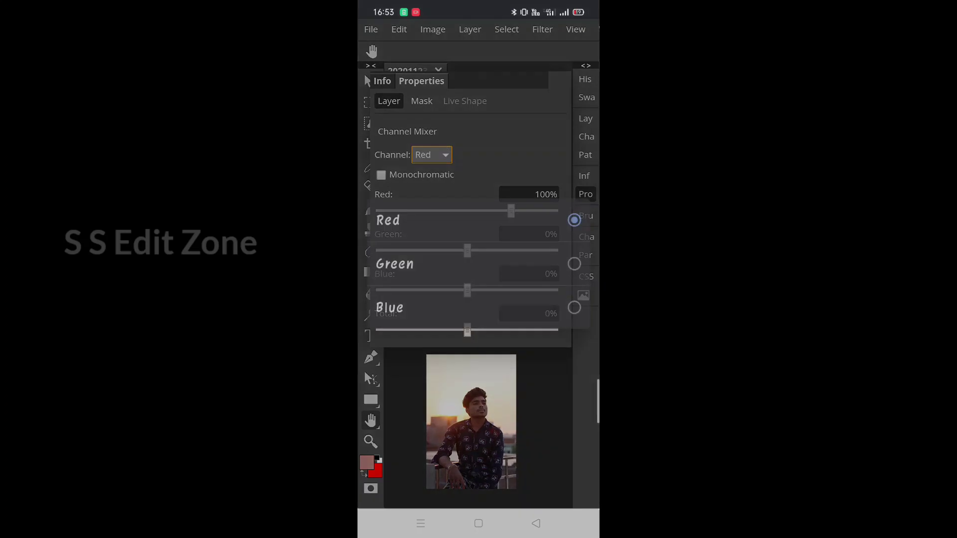
left_click(478, 308)
mouse_move(481, 250)
left_mouse_down()
mouse_move(519, 269)
mouse_move(473, 306)
left_mouse_up()
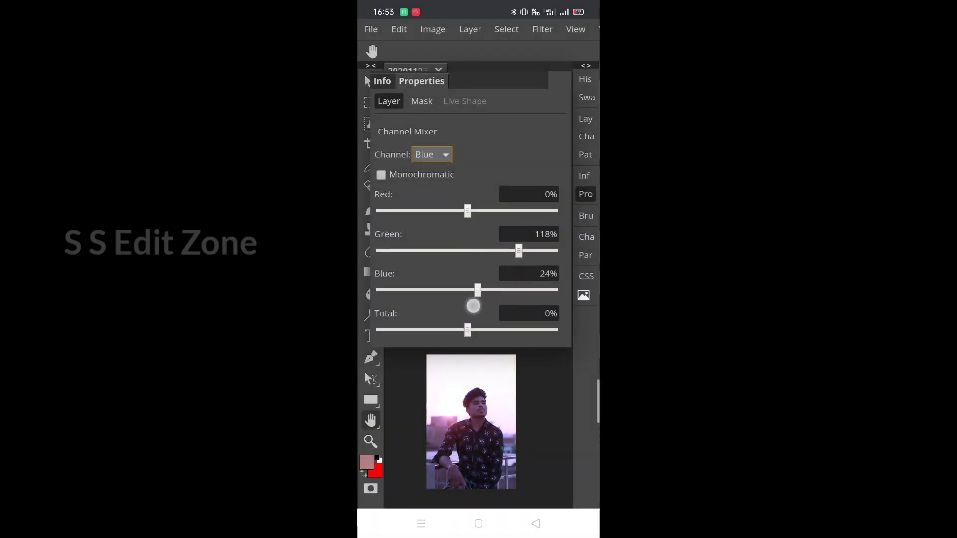
left_click_drag(473, 306, 462, 311)
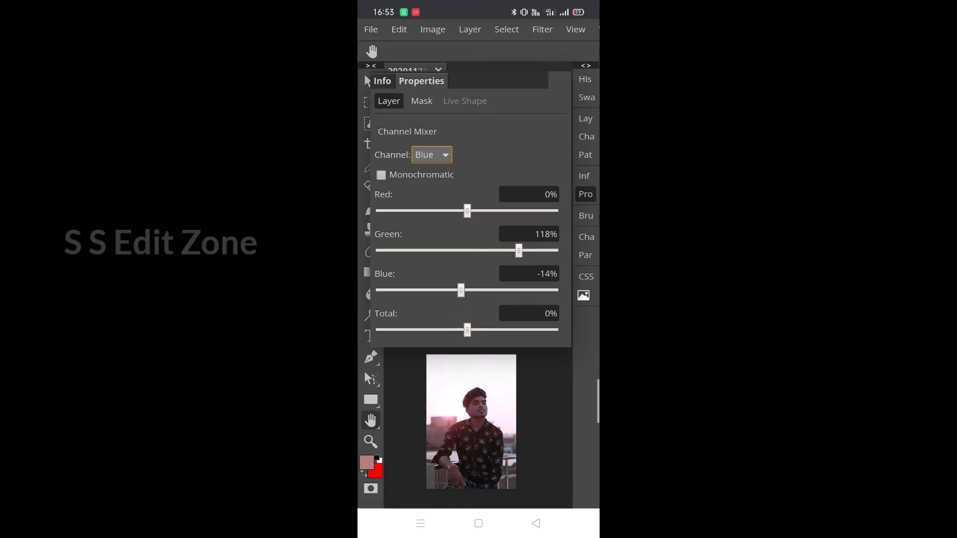
left_click(584, 195)
Revert the channel mix in History back to New Adjustment Layer
left_click_drag(519, 503, 519, 414)
left_click_drag(476, 208, 481, 255)
left_click(582, 85)
left_click(520, 119)
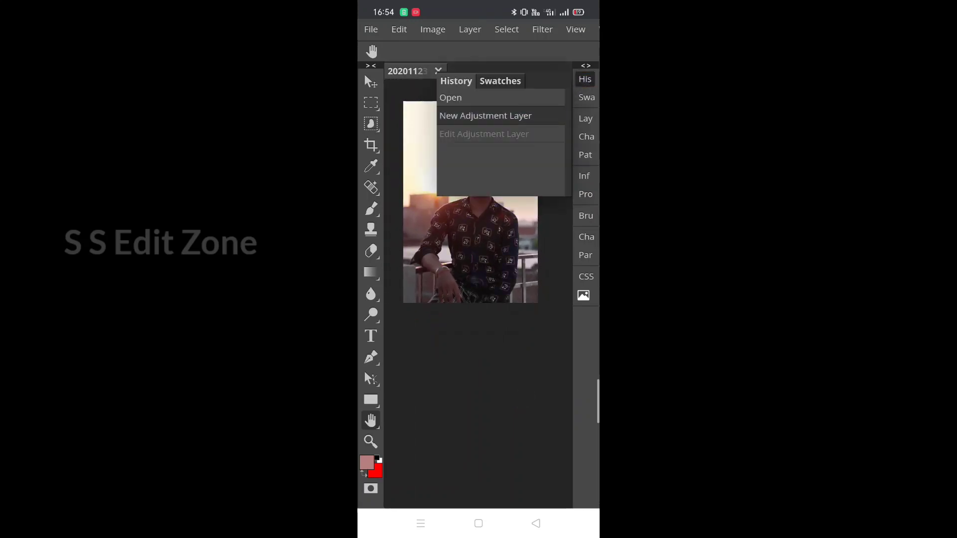
Close History and pick Selective Color from the Layers adjustment menu
left_click(585, 82)
left_click(585, 119)
left_click(492, 500)
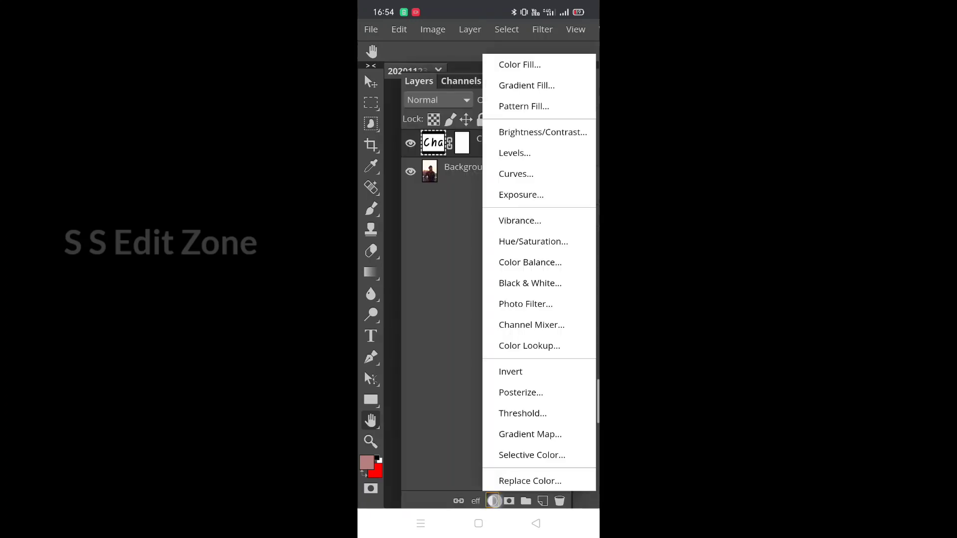
left_click(526, 463)
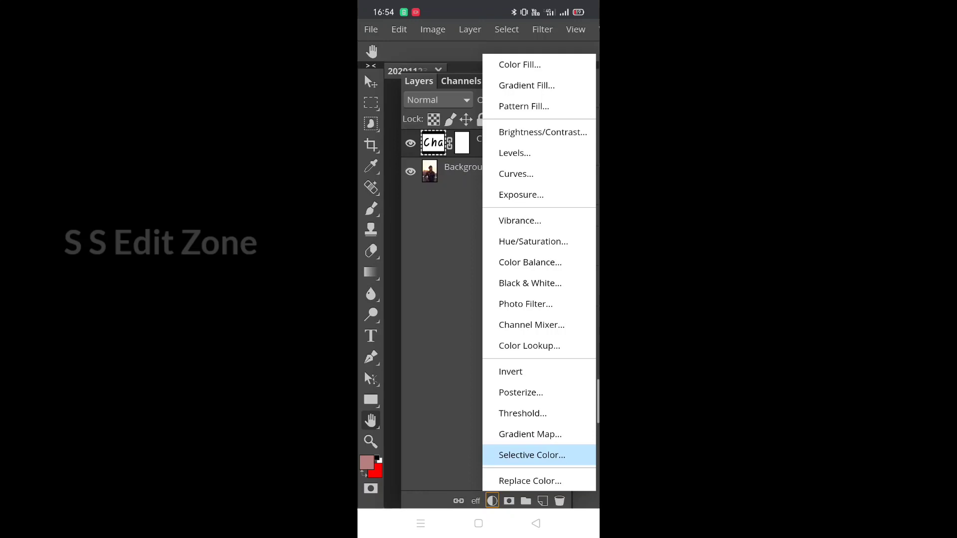